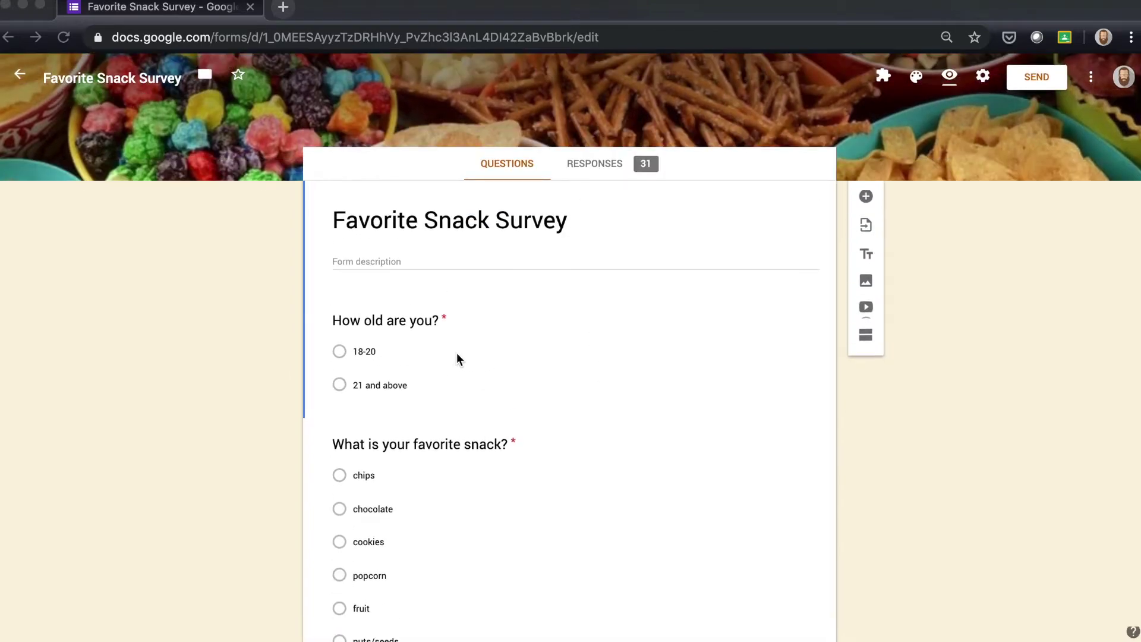
Review the survey's questions and the summary charts of responses for age and favorite snack.
scroll(457, 353, down, 1)
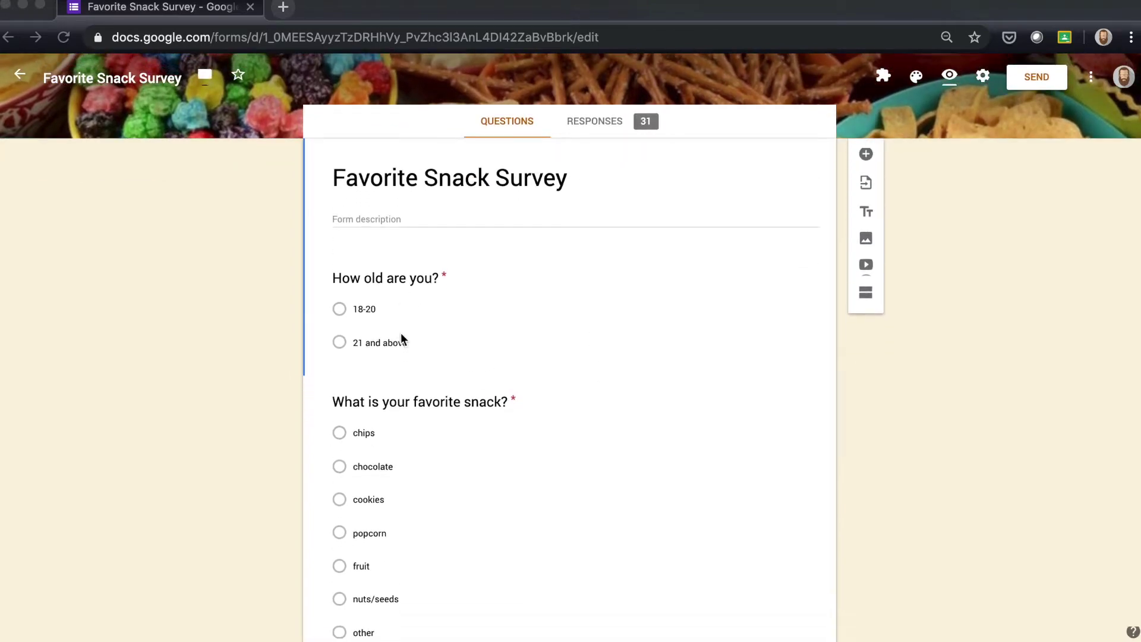
scroll(419, 395, down, 1)
scroll(418, 395, up, 2)
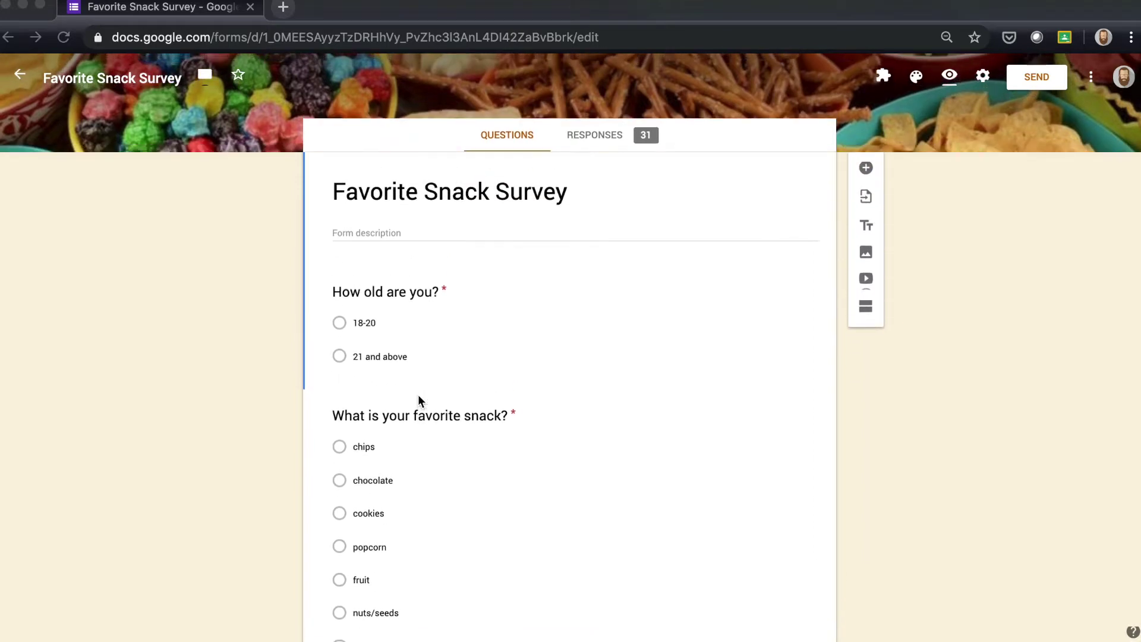
click(599, 141)
click(599, 139)
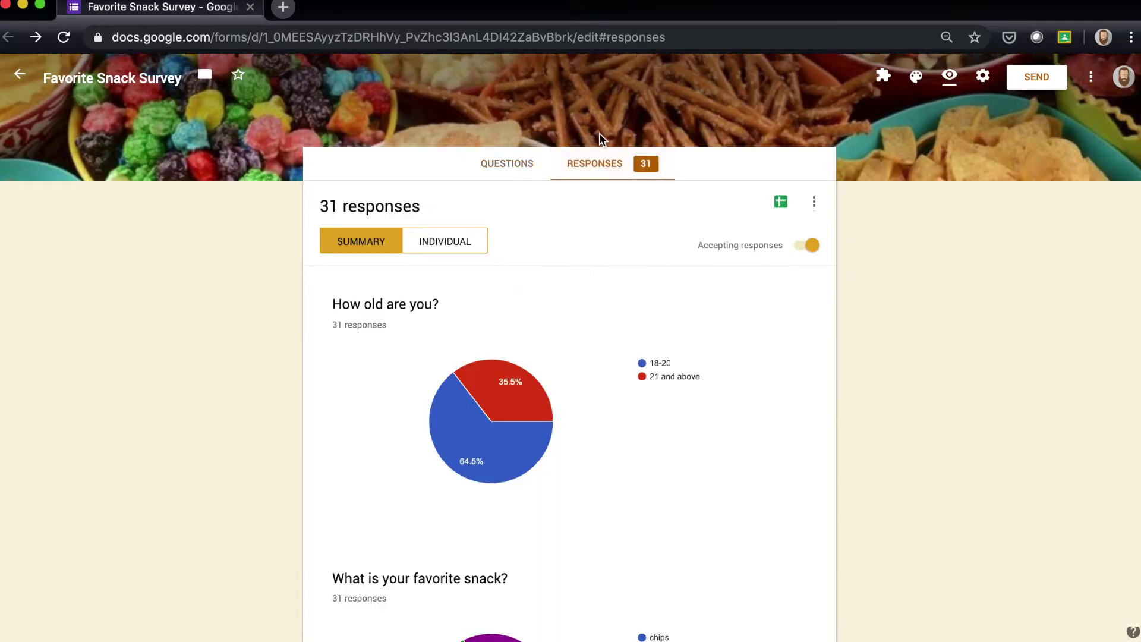
scroll(600, 137, down, 2)
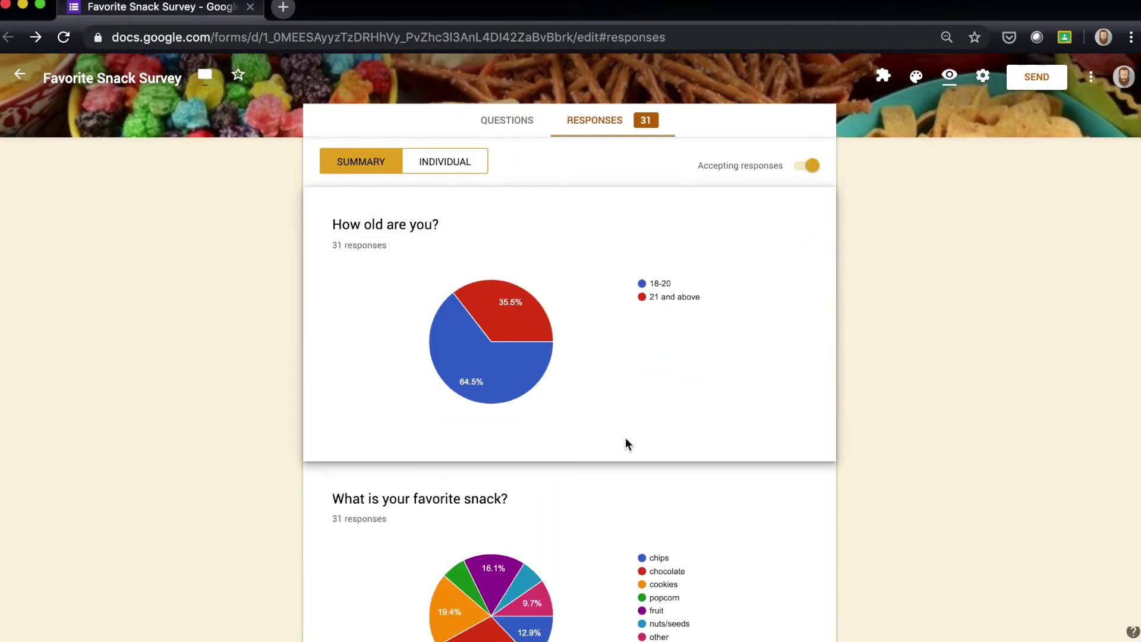
scroll(625, 438, down, 3)
scroll(626, 438, up, 2)
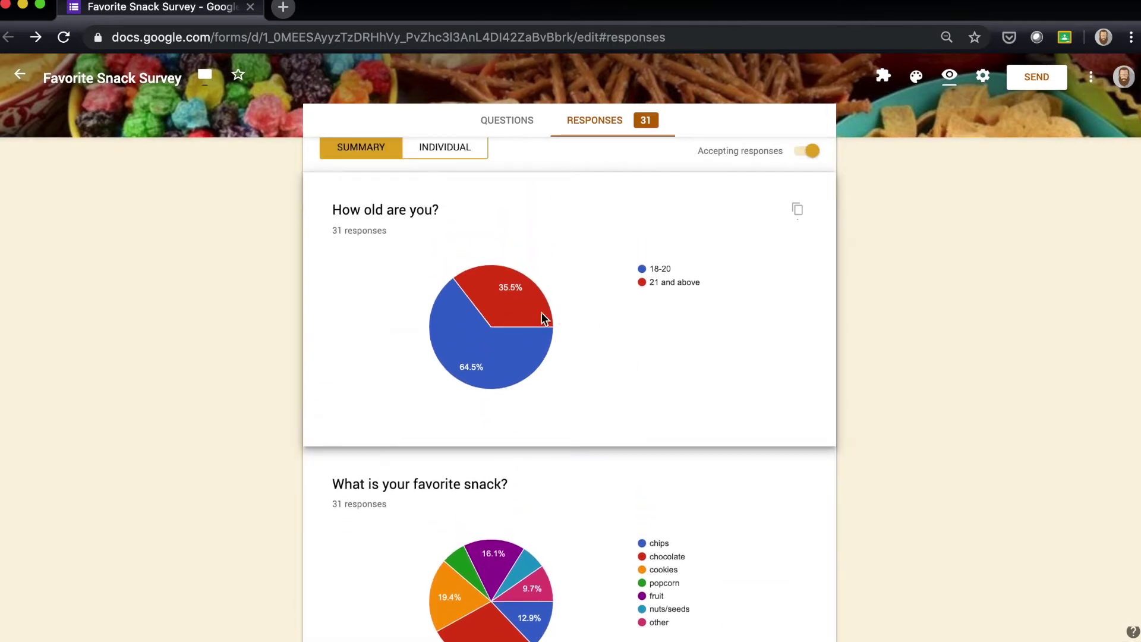
mouse_move(542, 319)
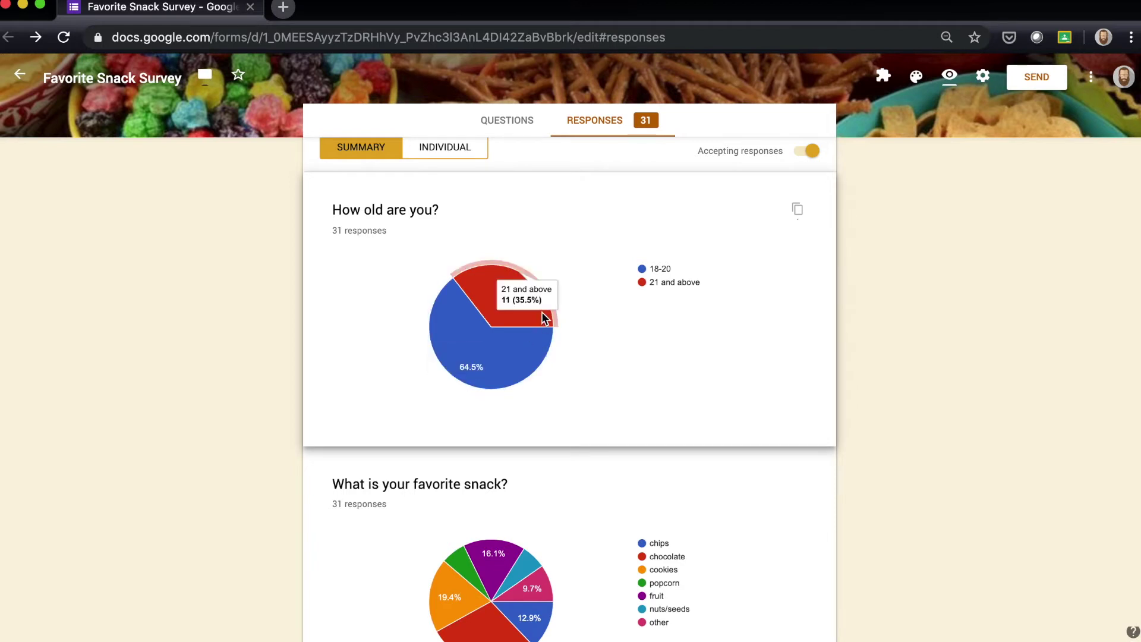
scroll(622, 431, down, 3)
mouse_move(537, 504)
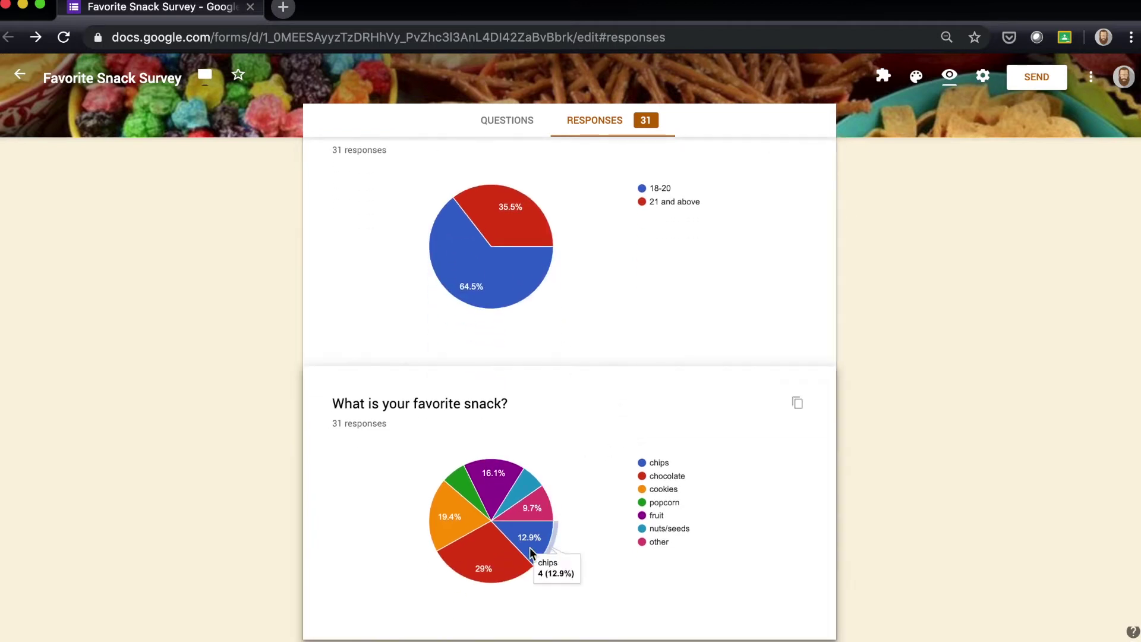
mouse_move(465, 511)
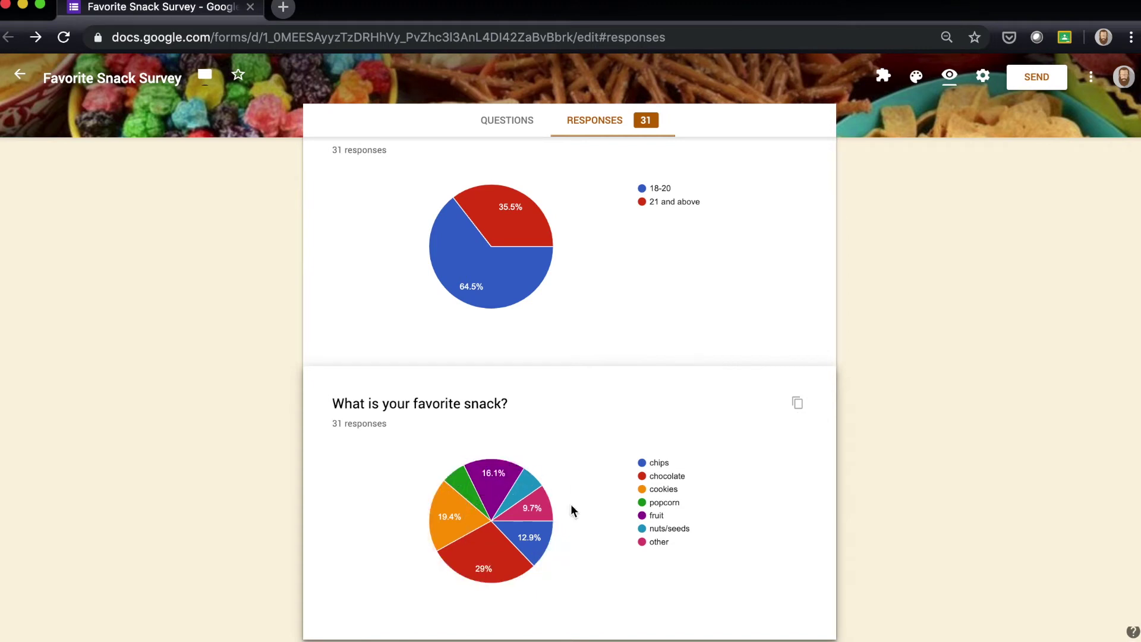
scroll(571, 504, up, 1)
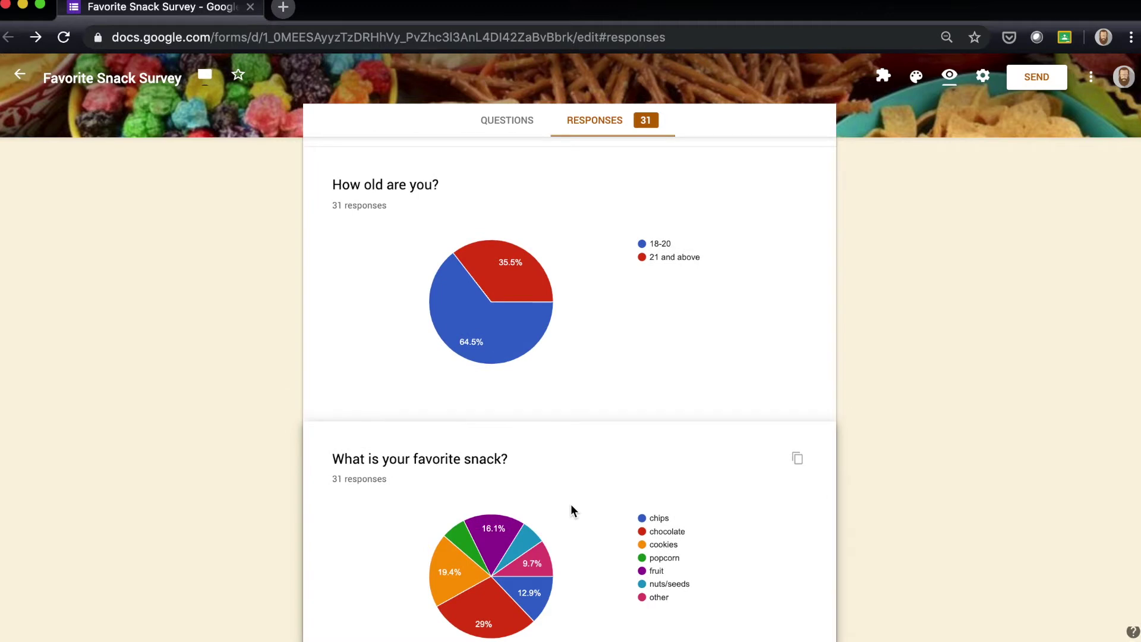
mouse_move(520, 276)
Send the survey responses to a newly created spreadsheet with the suggested name.
scroll(545, 531, up, 2)
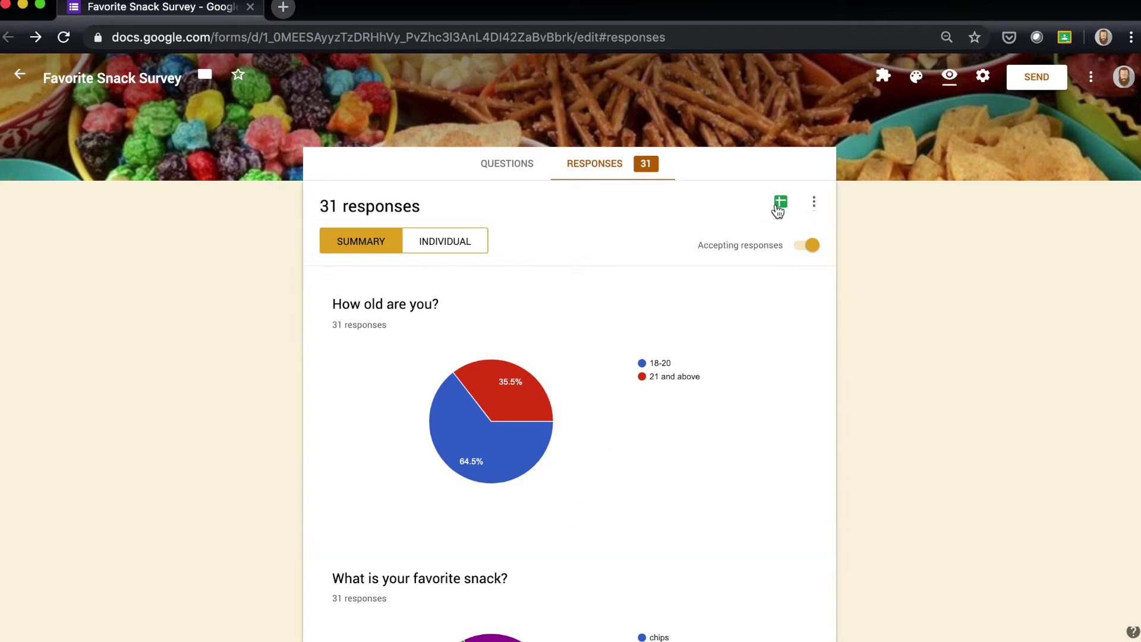
click(781, 207)
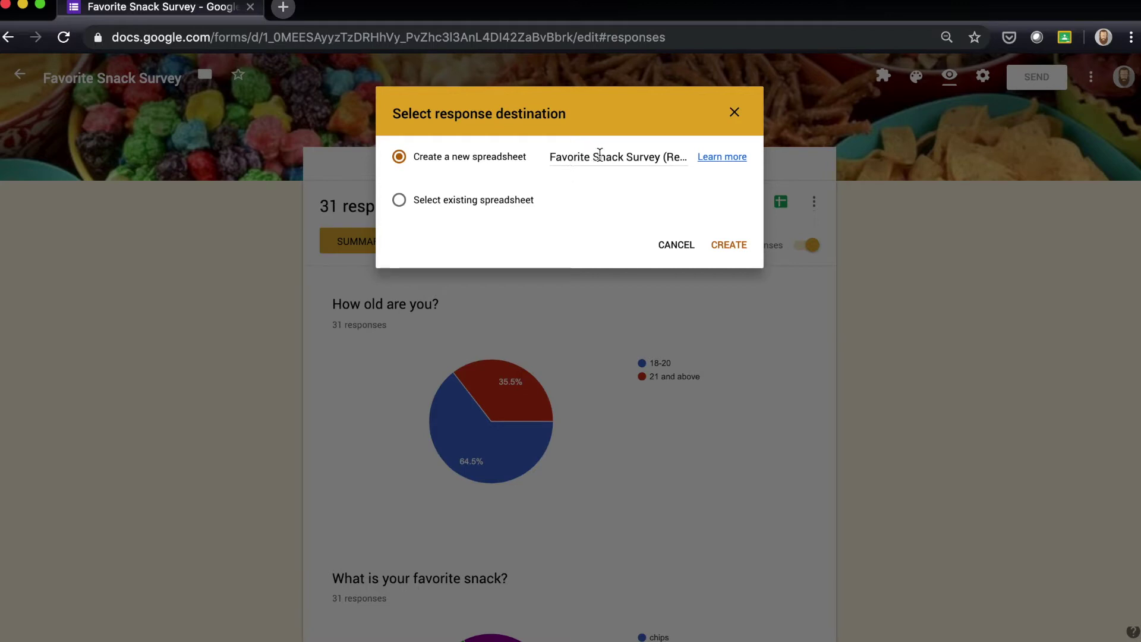
click(727, 247)
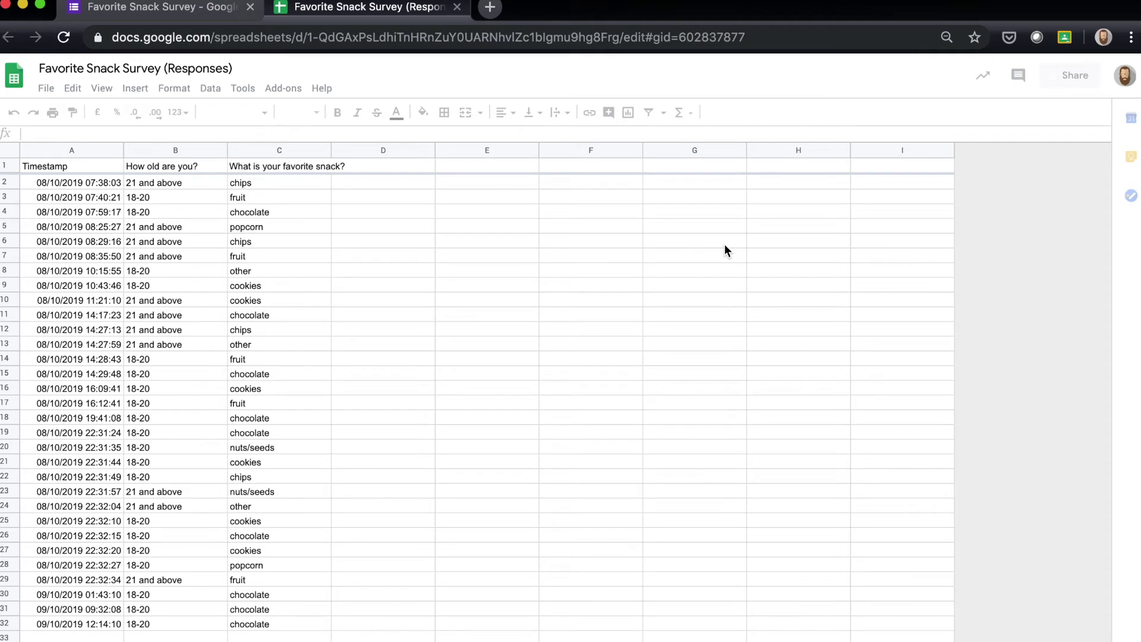
Examine how each respondent's age group and favorite snack are listed in the response rows.
scroll(287, 319, down, 1)
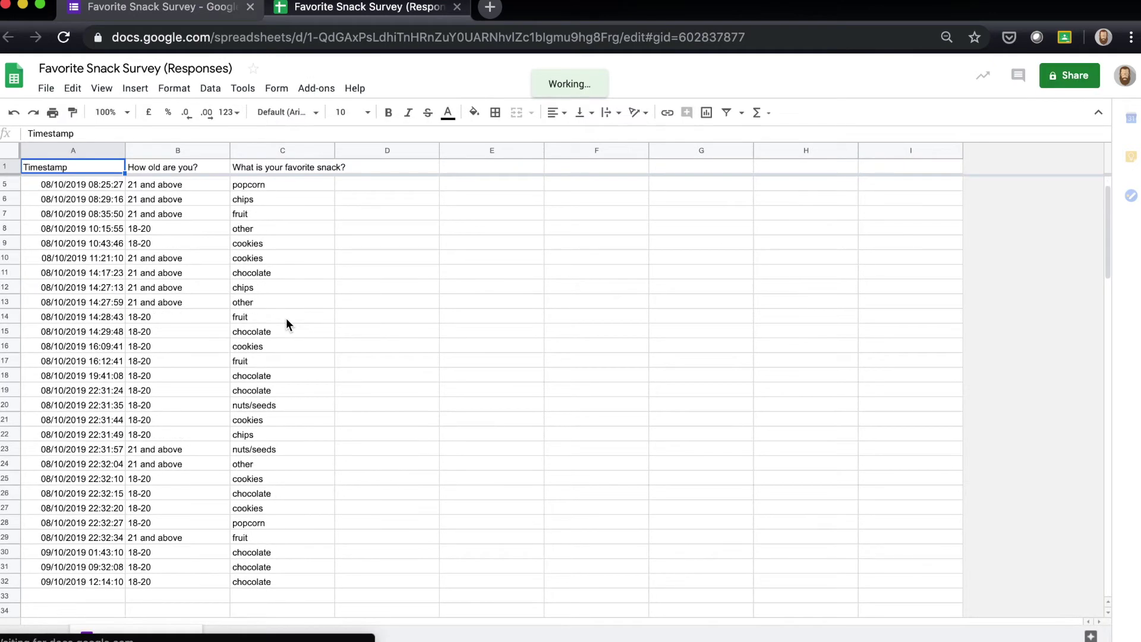
scroll(286, 319, up, 1)
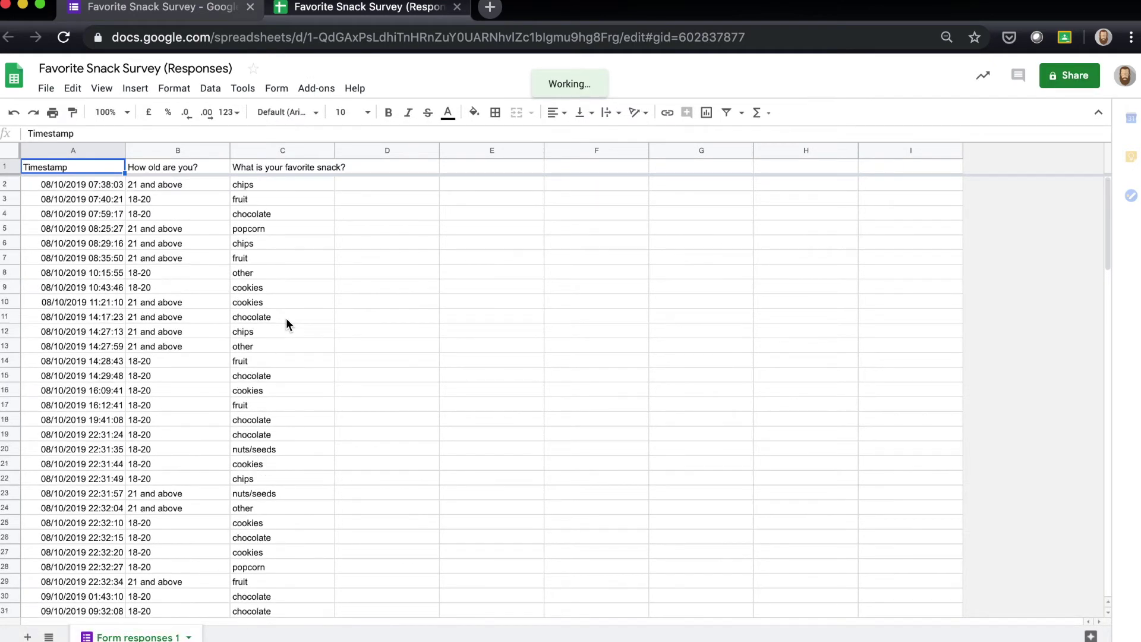
click(174, 189)
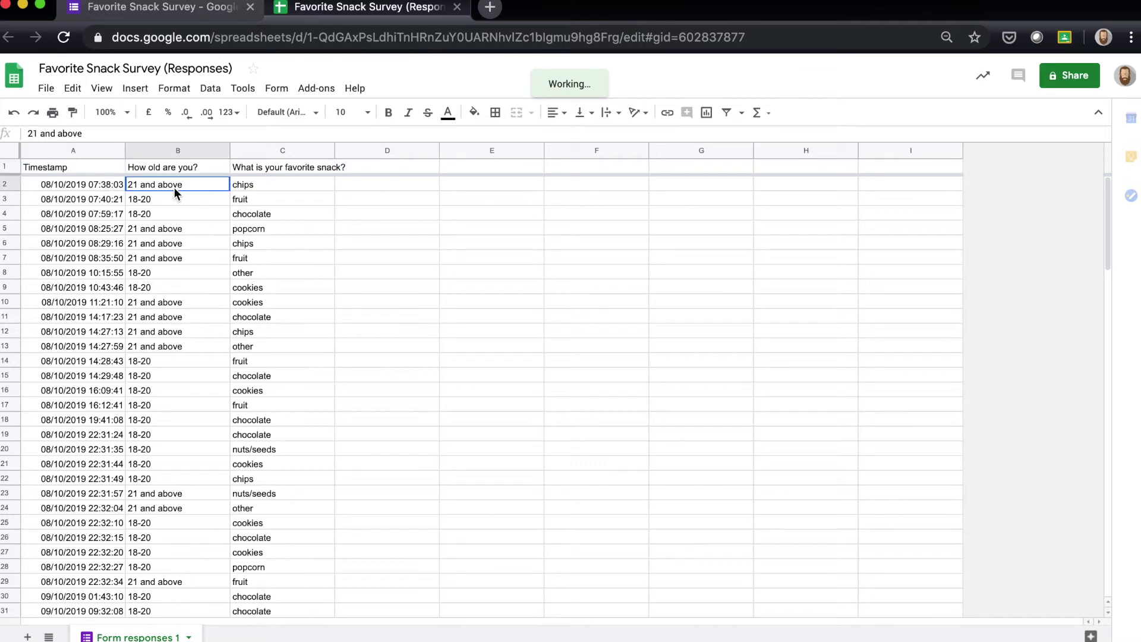
click(244, 189)
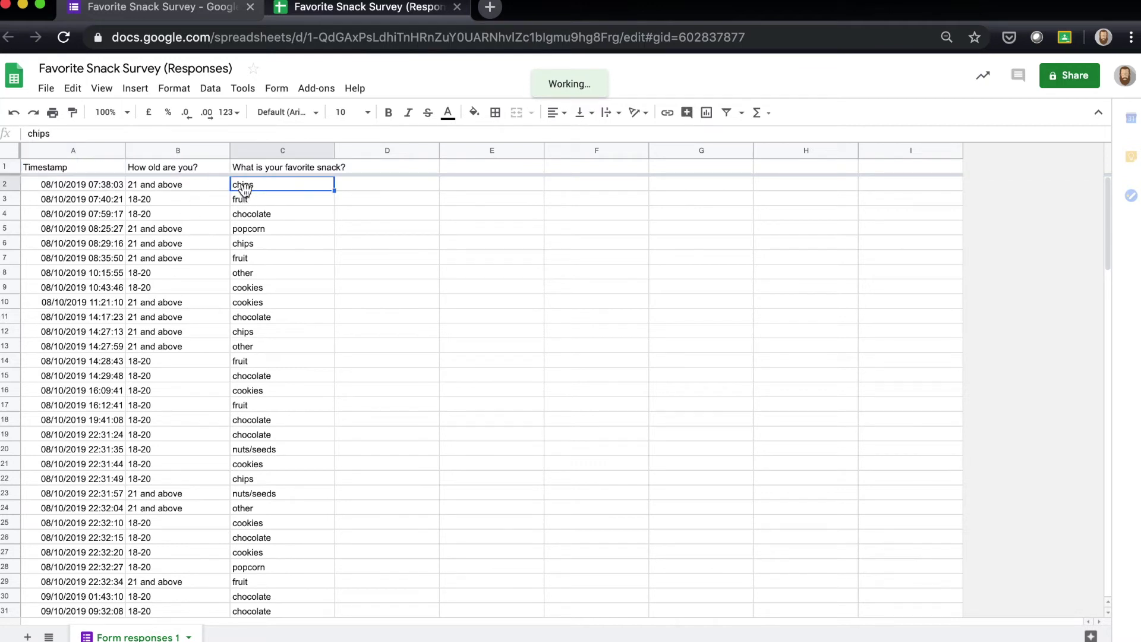
click(208, 204)
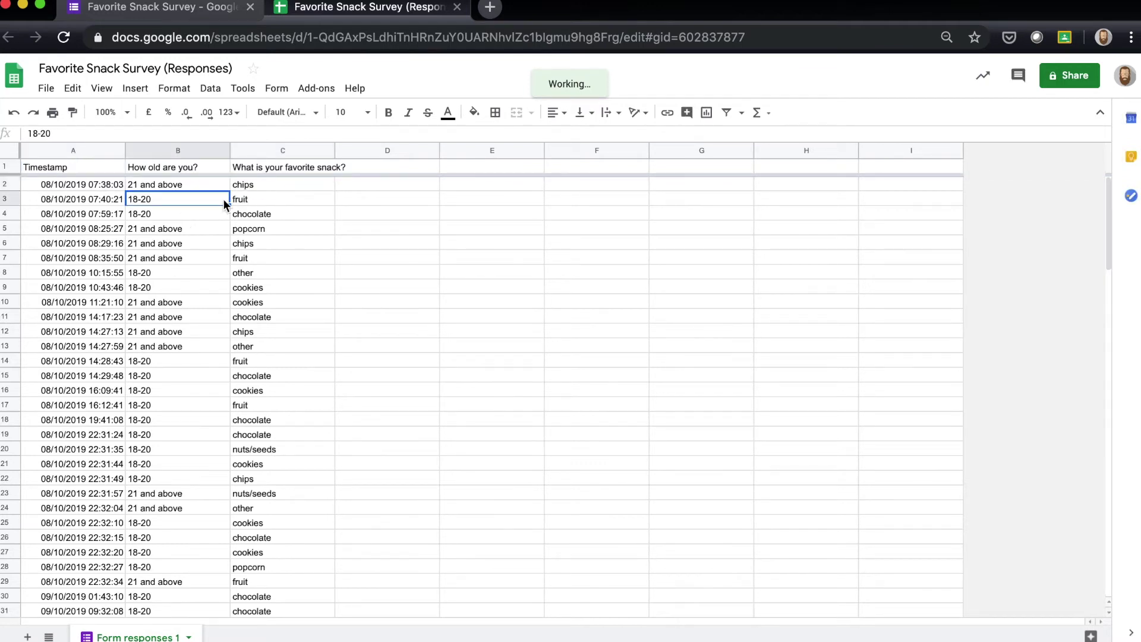
click(247, 202)
scroll(340, 387, down, 1)
scroll(340, 387, up, 1)
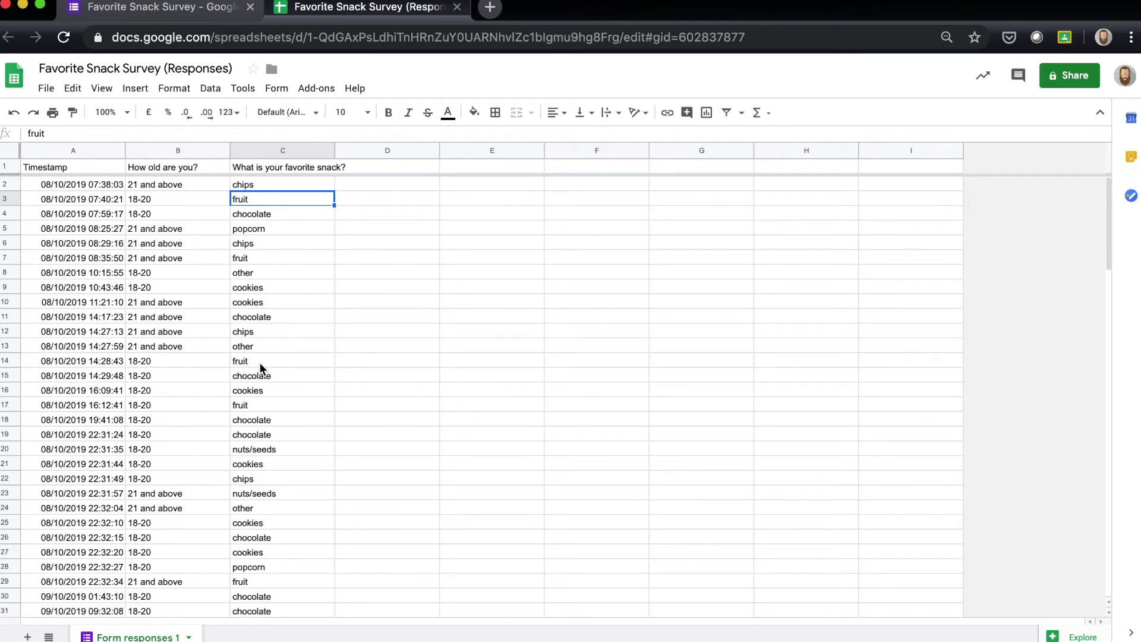
Create a pivot table on a new sheet from the age and snack answers in B2:C32.
click(155, 185)
scroll(266, 374, down, 5)
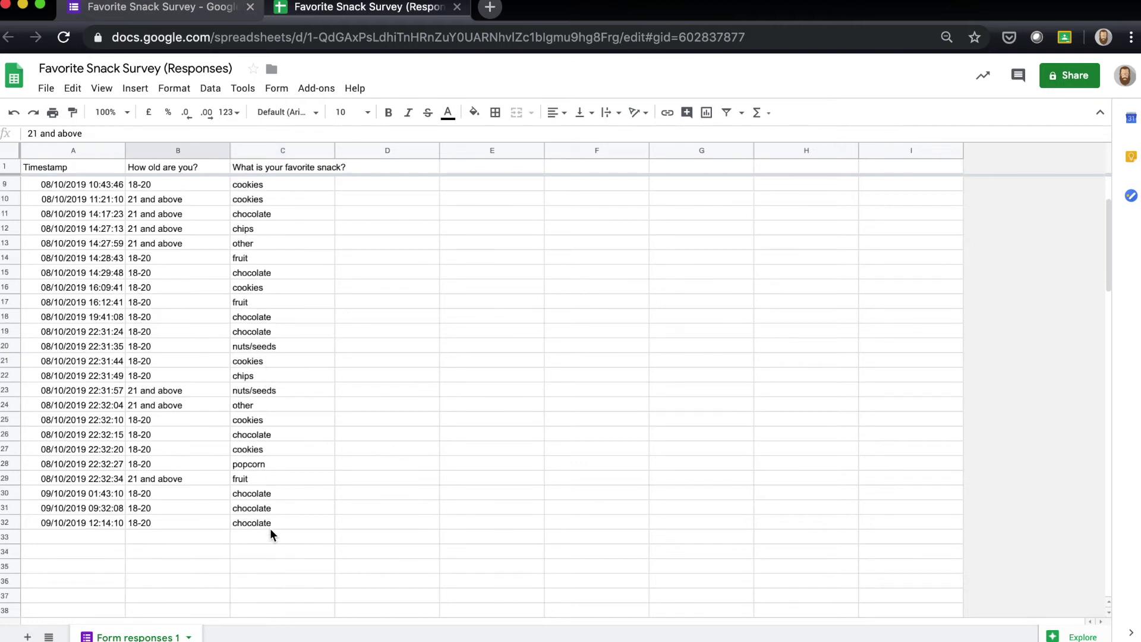
shift+click(278, 525)
scroll(279, 517, up, 3)
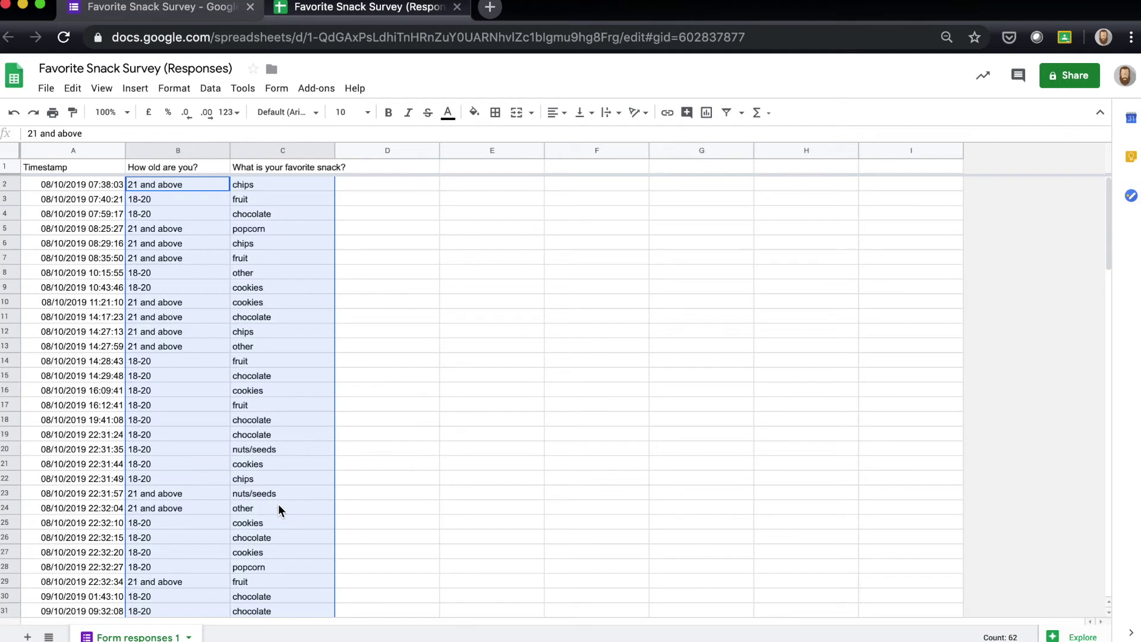
click(210, 89)
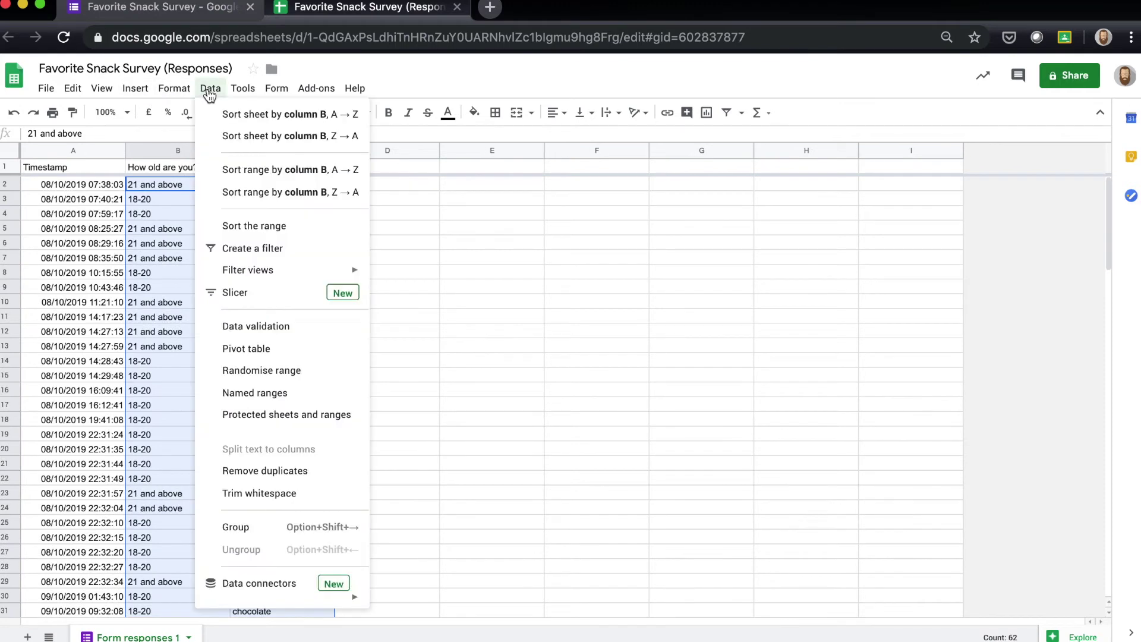
click(232, 351)
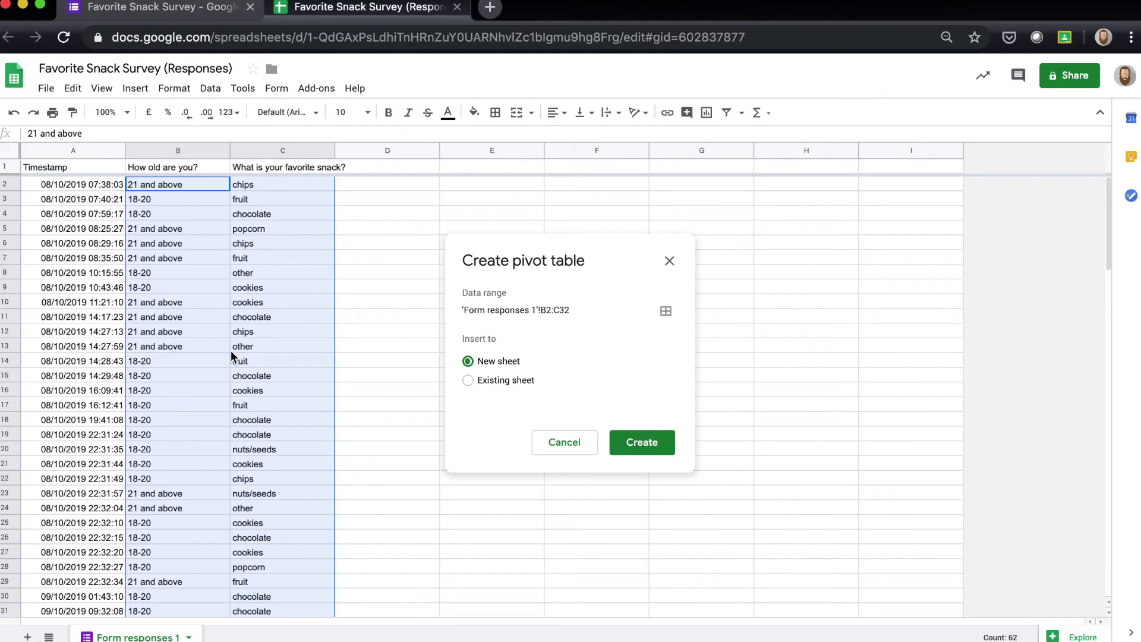
click(637, 448)
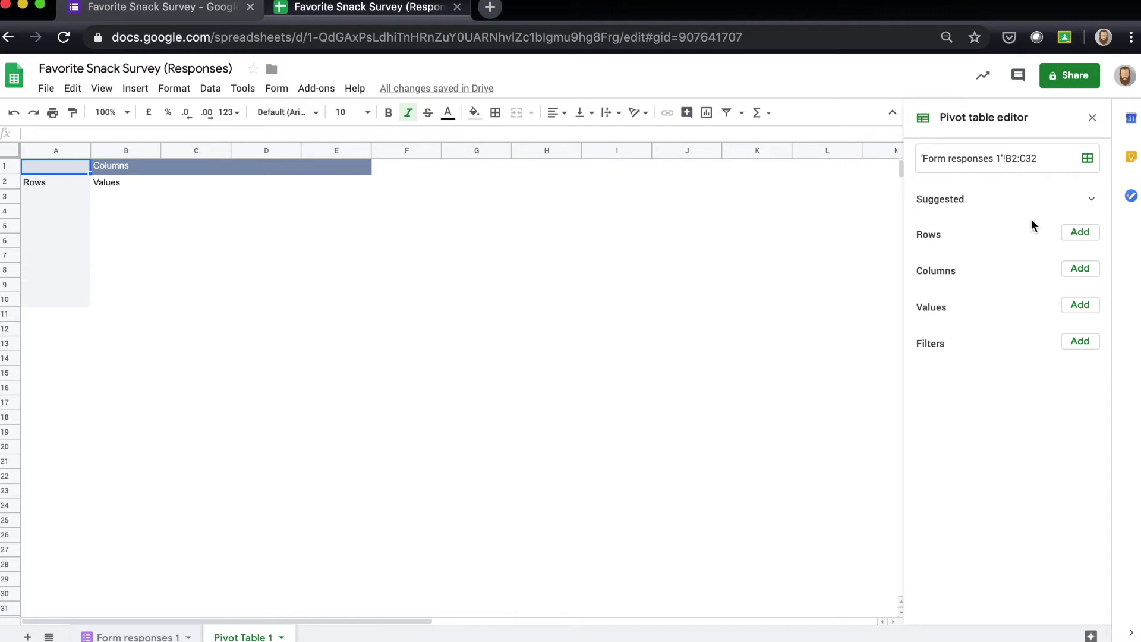
Add the "21 and above" field as the pivot table's rows, without totals.
click(1077, 236)
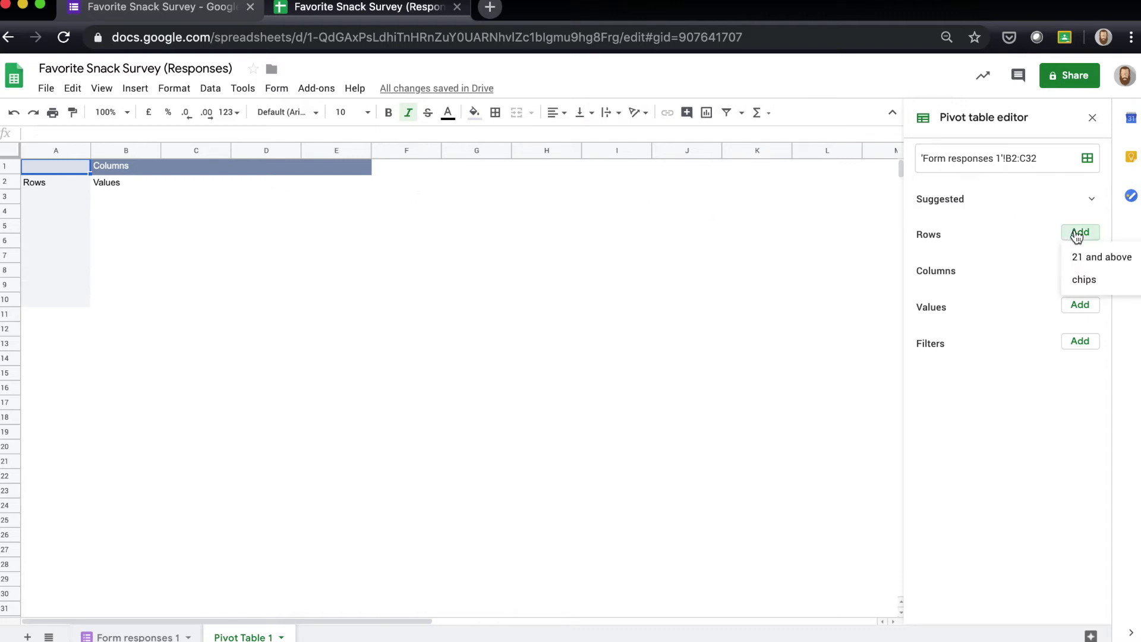
click(1109, 257)
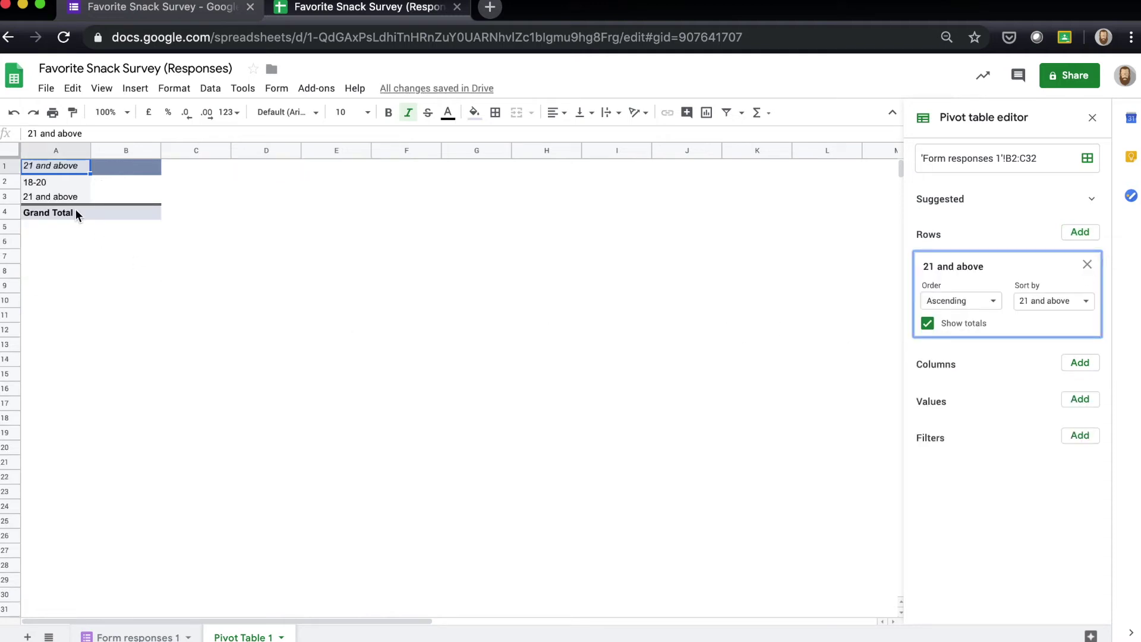
click(927, 324)
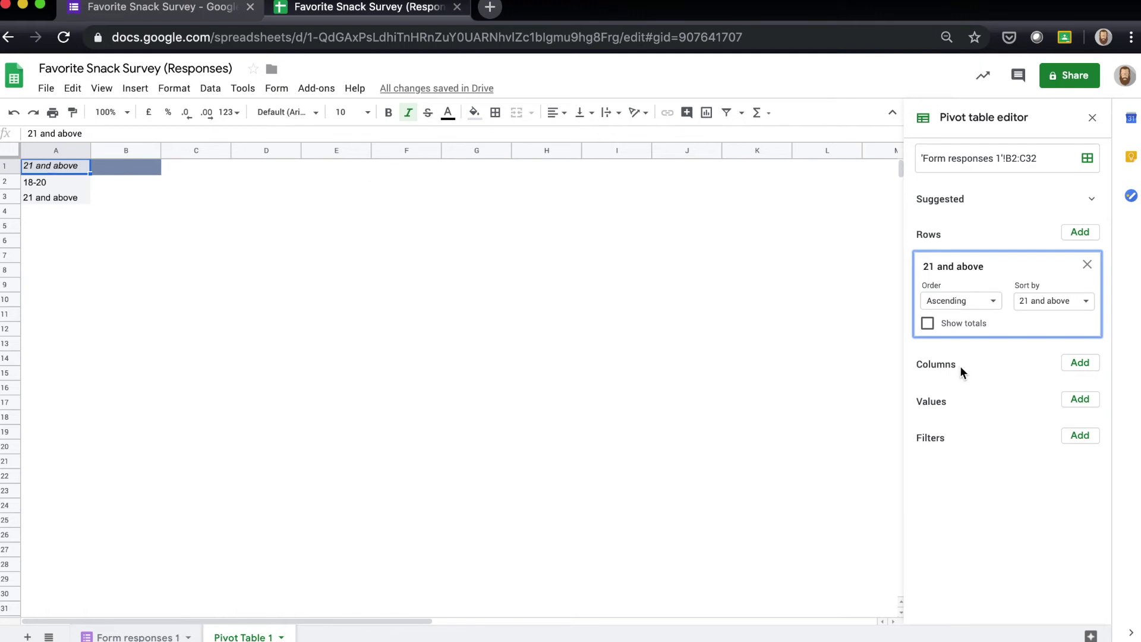
Add the "chips" field as the pivot table's columns without totals, and use "21 and above" as its values.
click(1095, 363)
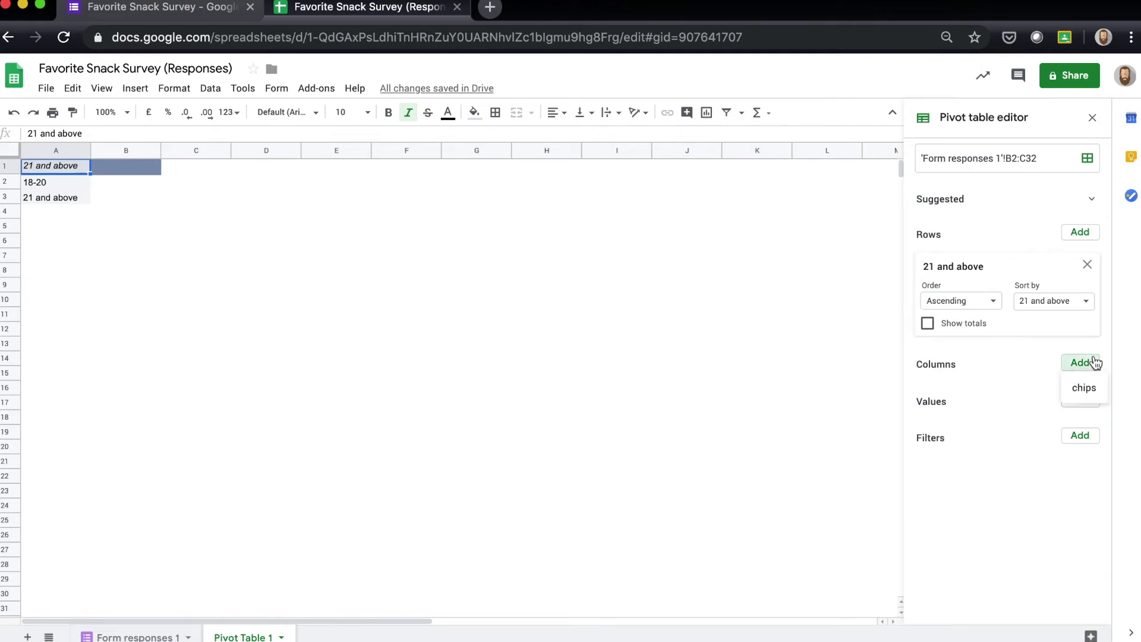
click(1087, 394)
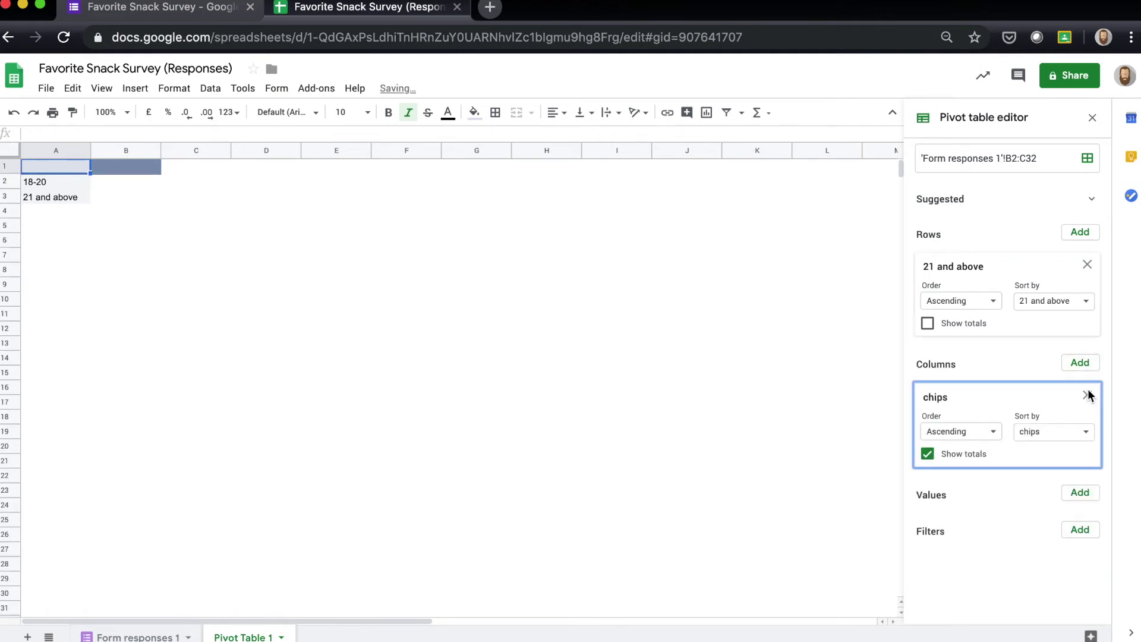
click(928, 455)
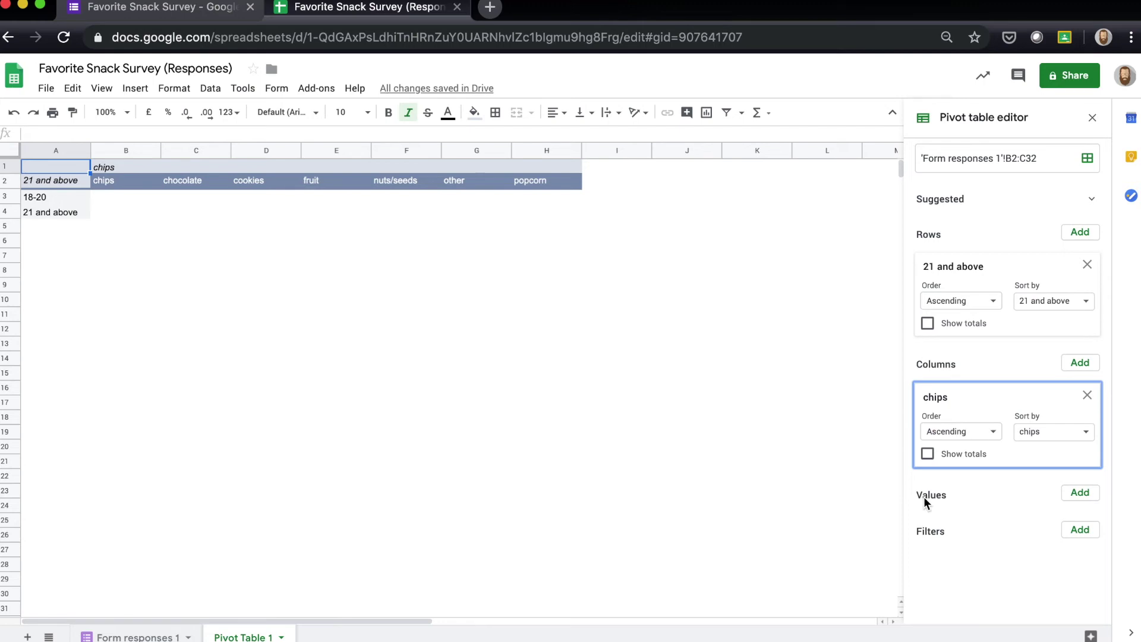
click(1081, 493)
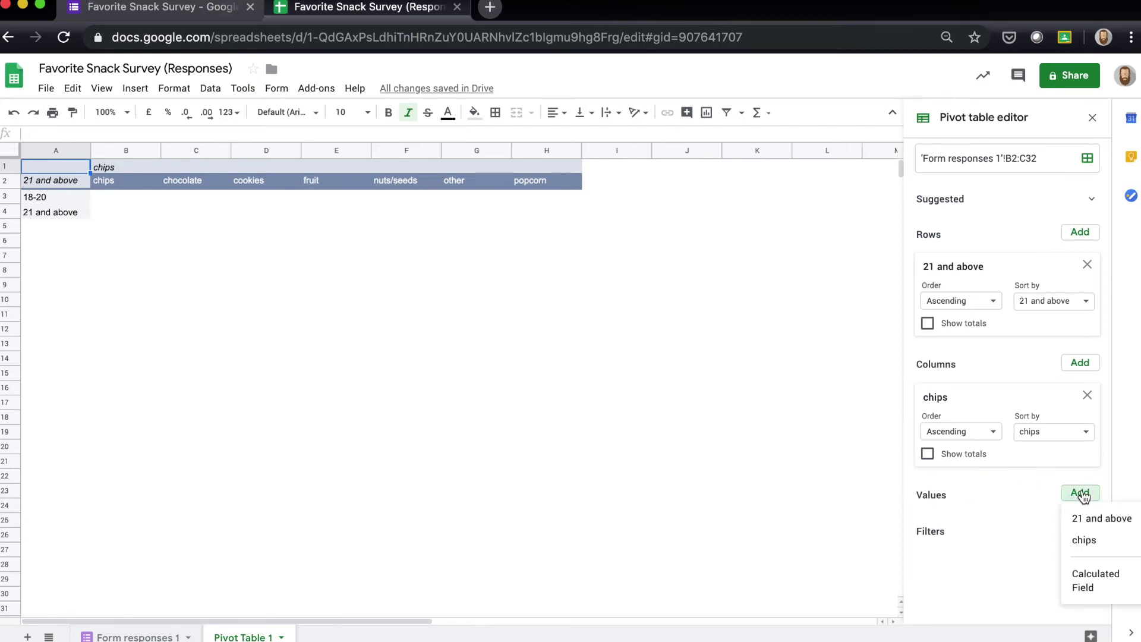
click(1102, 521)
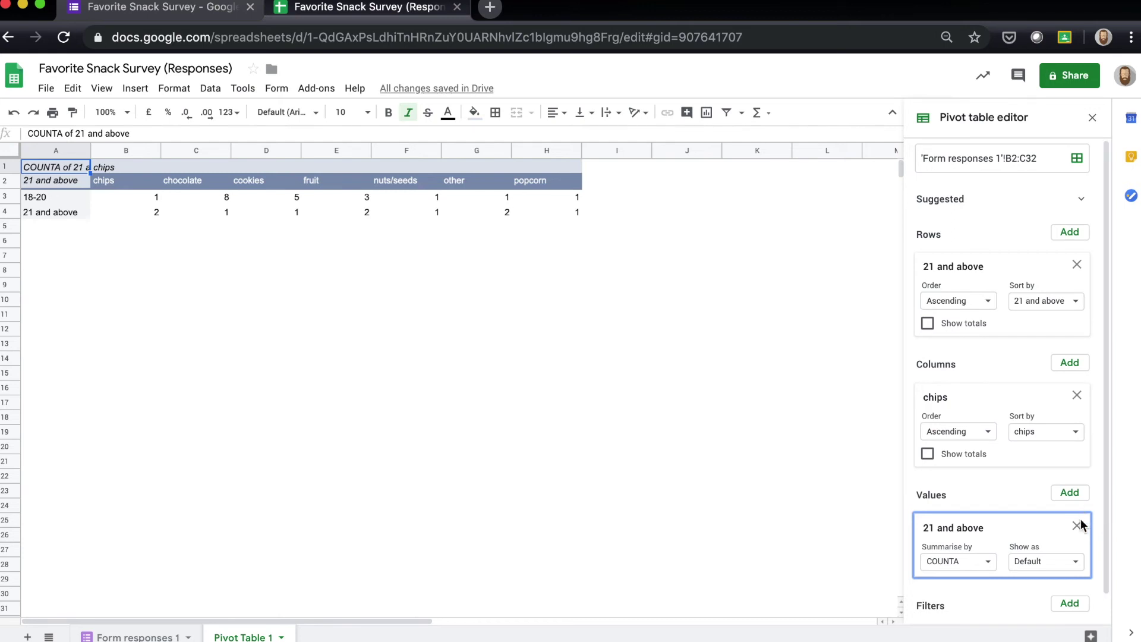
Try "chips" as the pivot table's values field, and switch back to "21 and above".
click(1078, 526)
click(1083, 500)
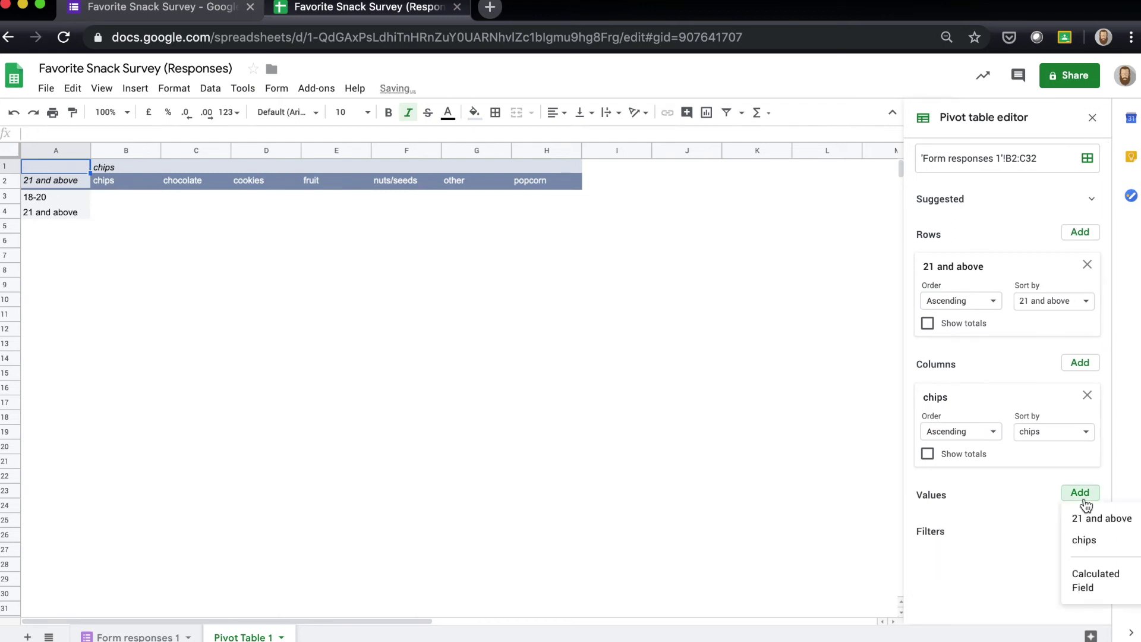
click(1085, 542)
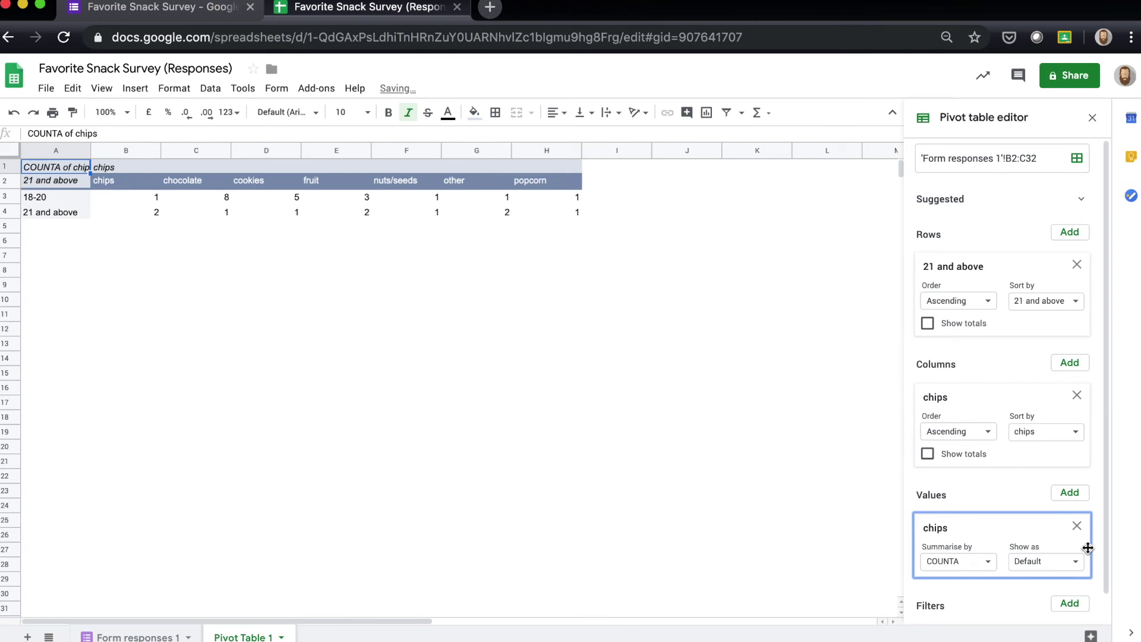
click(1077, 526)
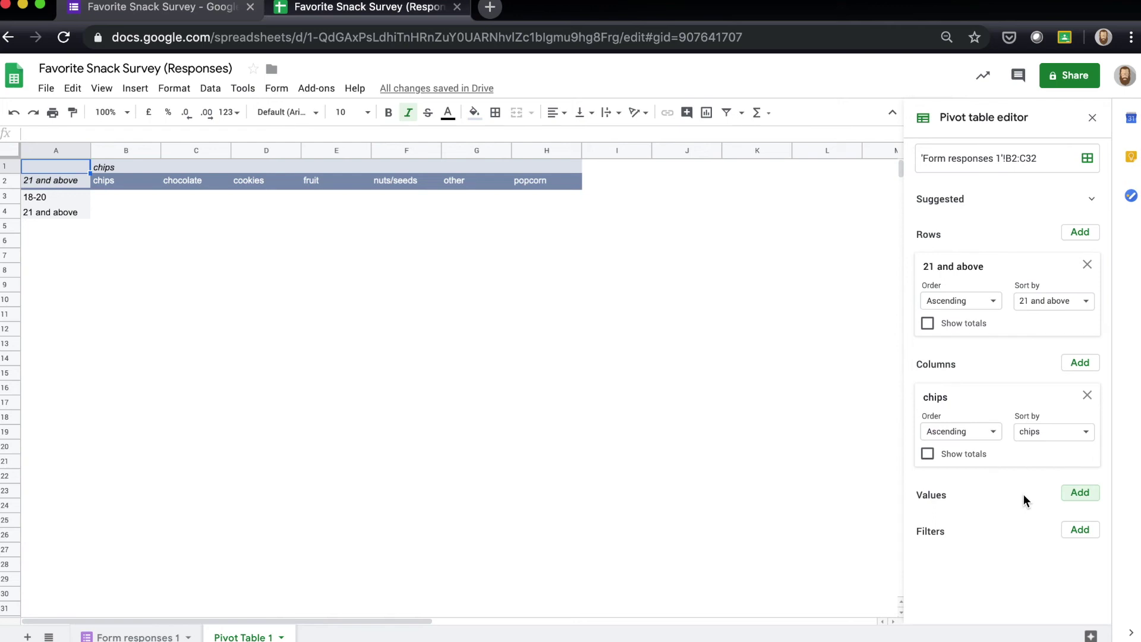
click(1079, 502)
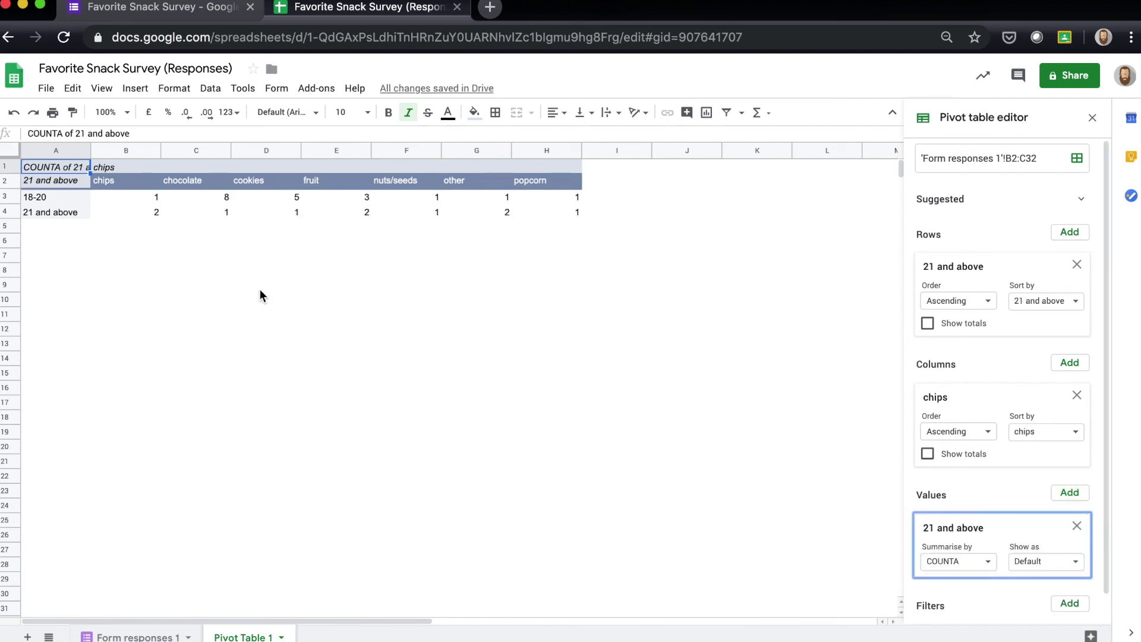
Insert a chart from the pivot table data in A2:H4.
click(115, 204)
drag(72, 180, 527, 215)
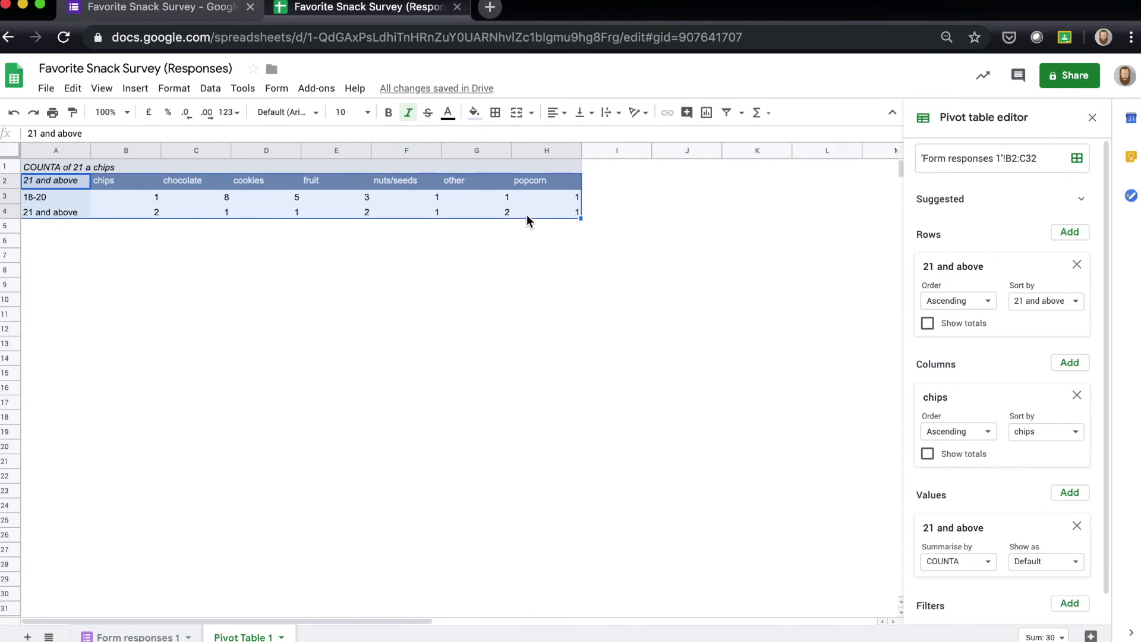
click(136, 95)
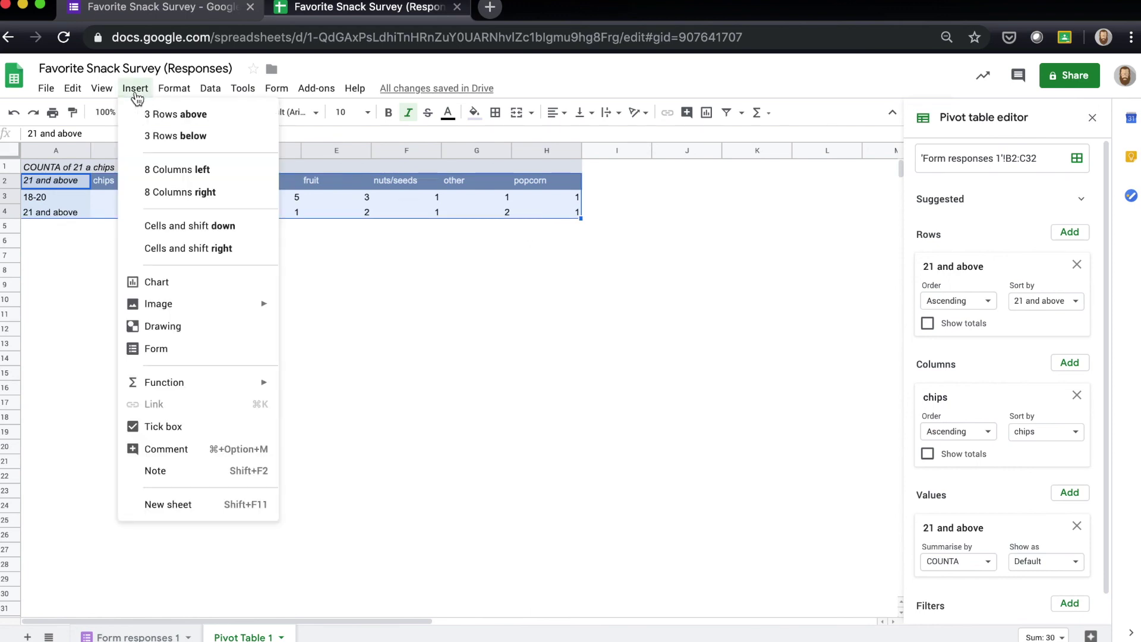
click(155, 283)
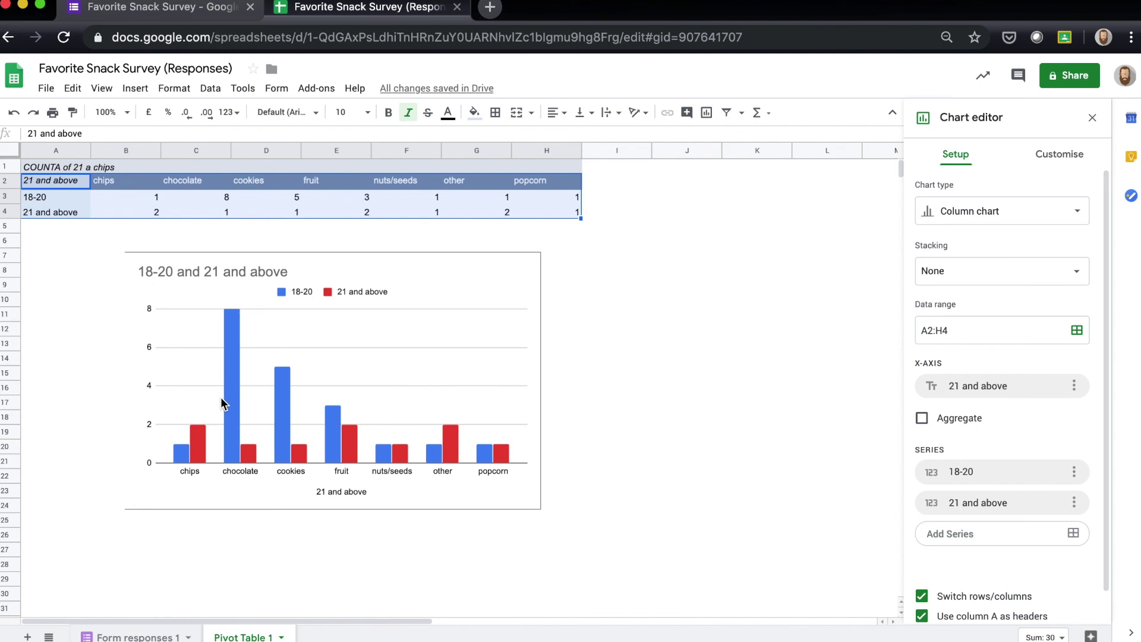
Set the chart's horizontal axis title to "snack" and its chart title to "Favorite Snack".
double_click(324, 493)
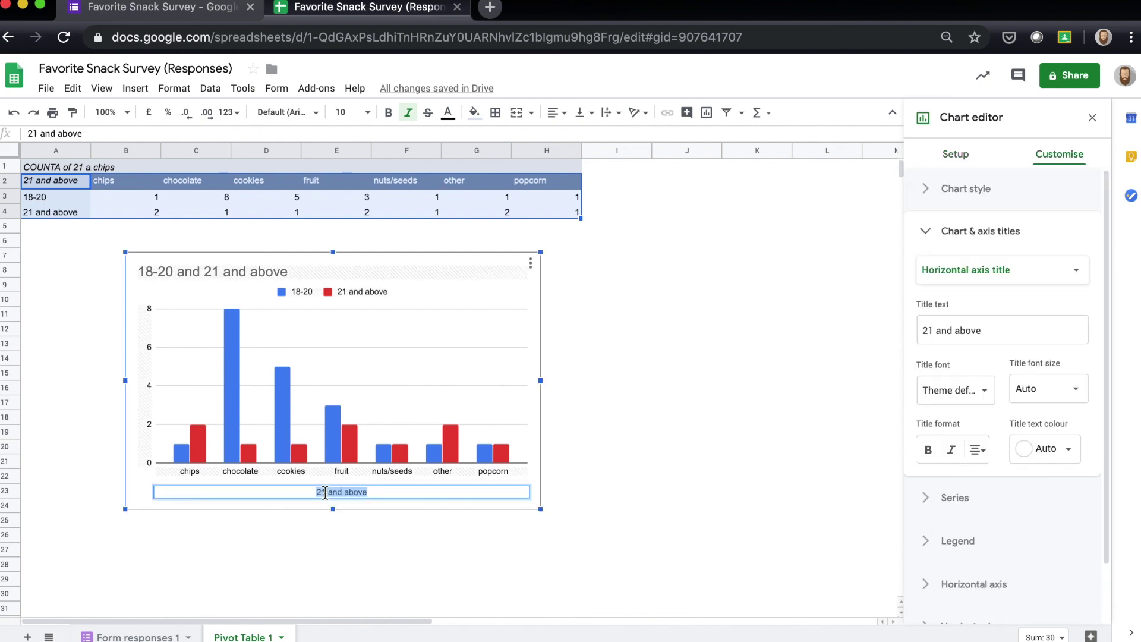
text(snack)
double_click(241, 273)
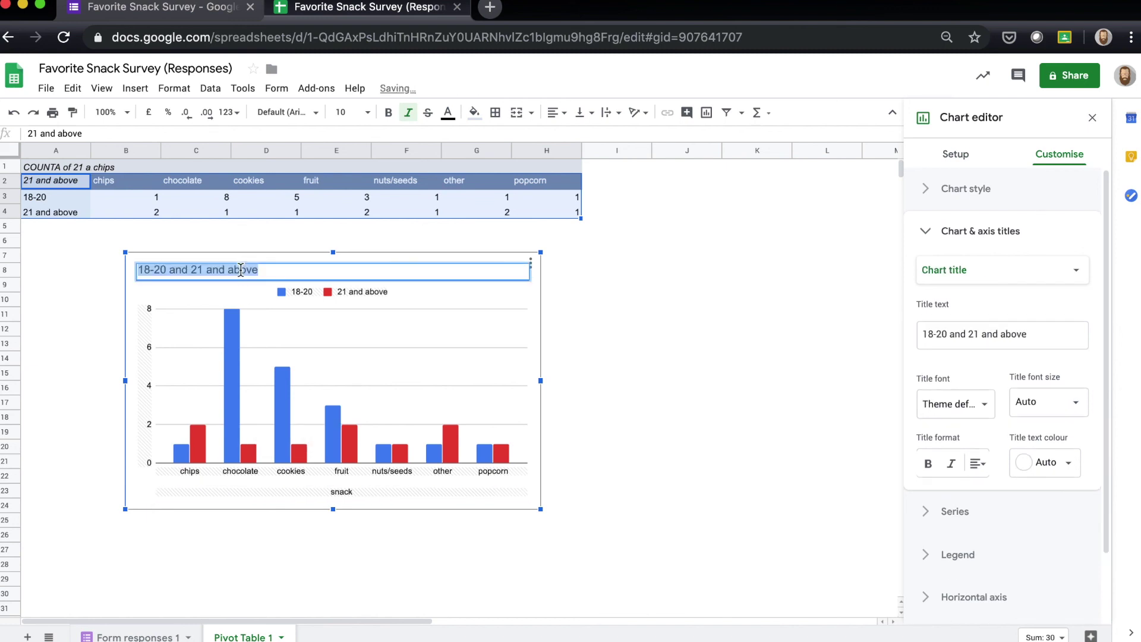
text(Favori)
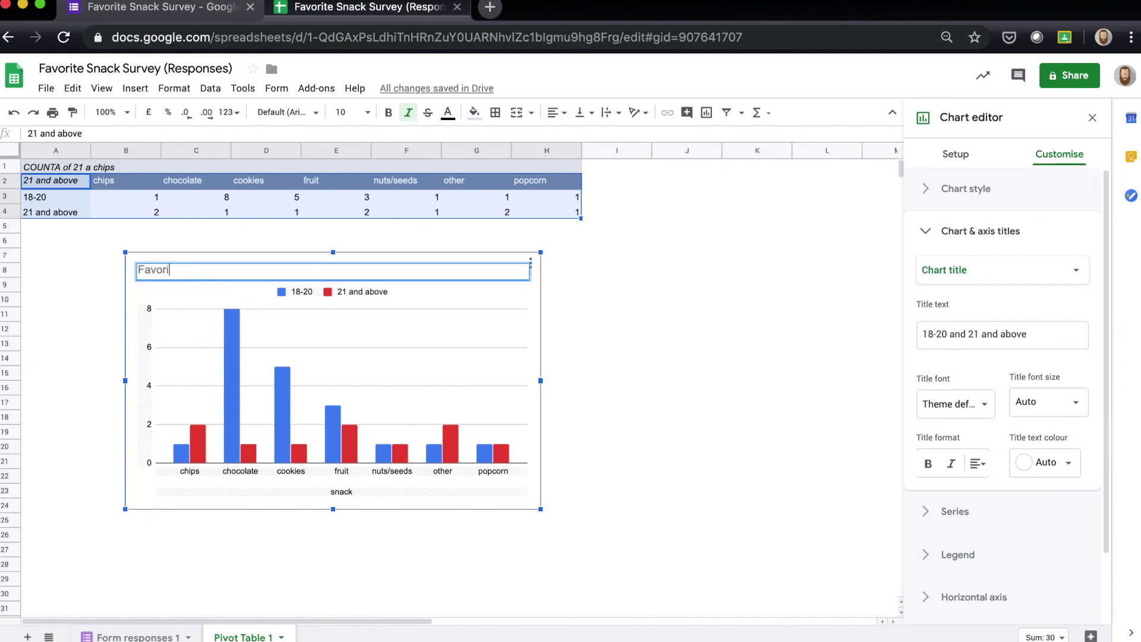
text(te Snack)
click(561, 257)
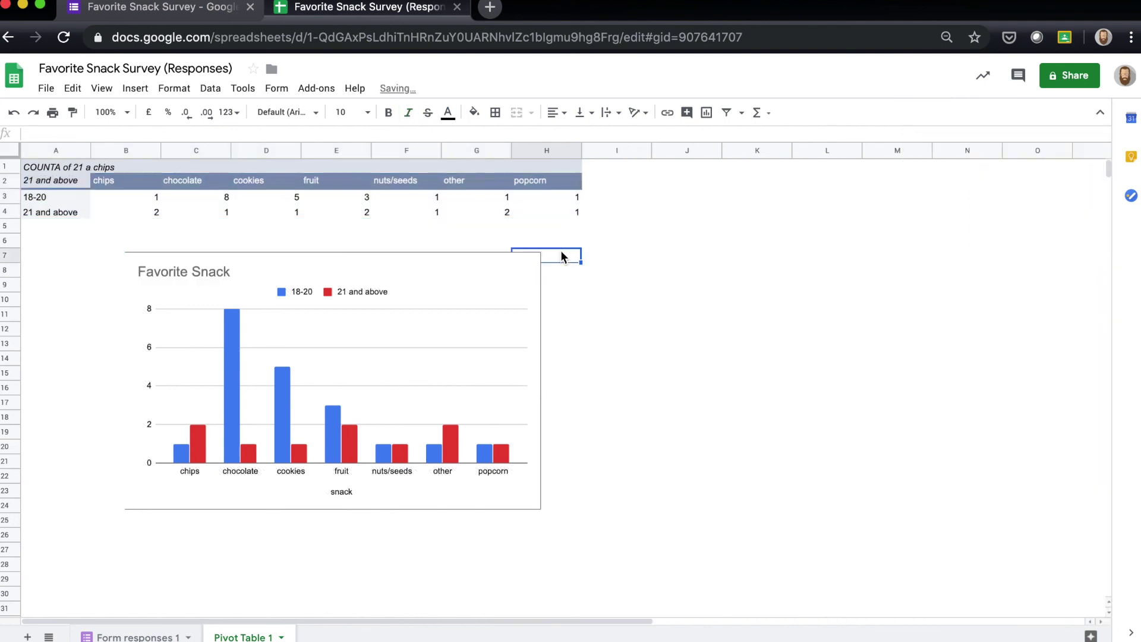